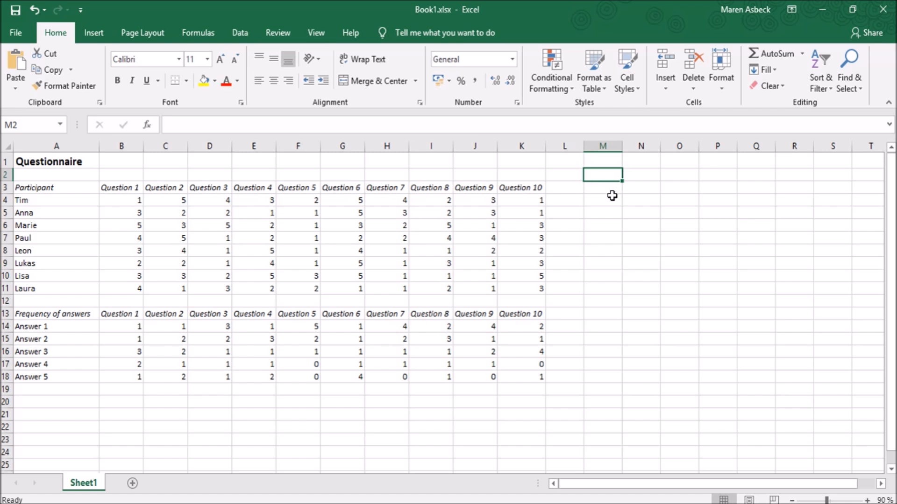
# Examine the frequency-of-answers table, its answer and question labels, and the COUNTIF formulas under Question 1
pyautogui.moveTo(28, 313)
pyautogui.mouseDown()
pyautogui.moveTo(364, 377)
pyautogui.moveTo(545, 380)
pyautogui.mouseUp()
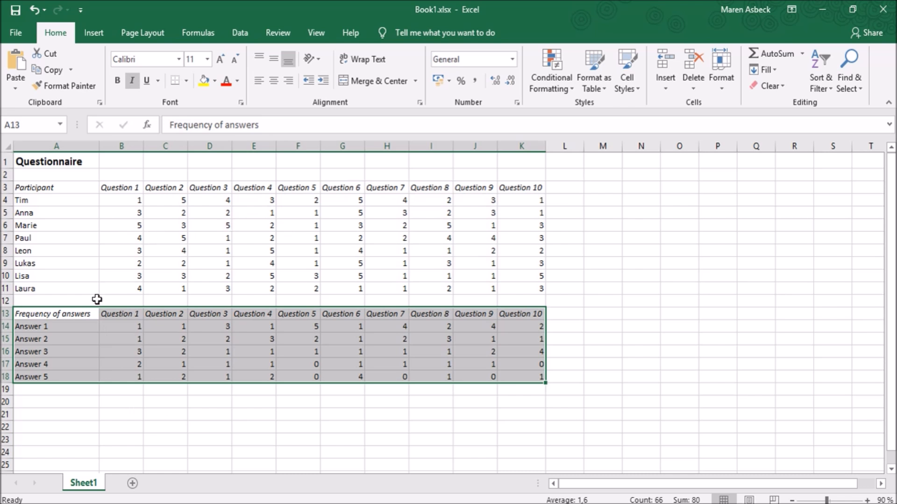
pyautogui.click(118, 400)
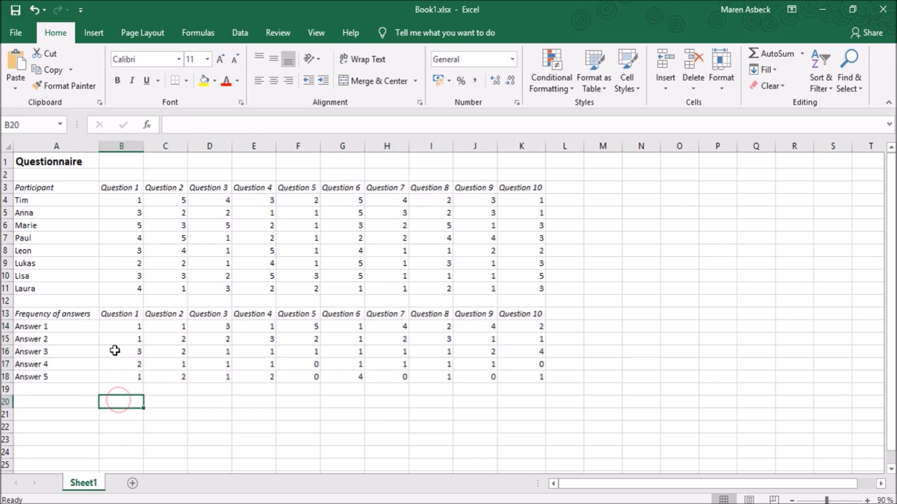
pyautogui.click(116, 313)
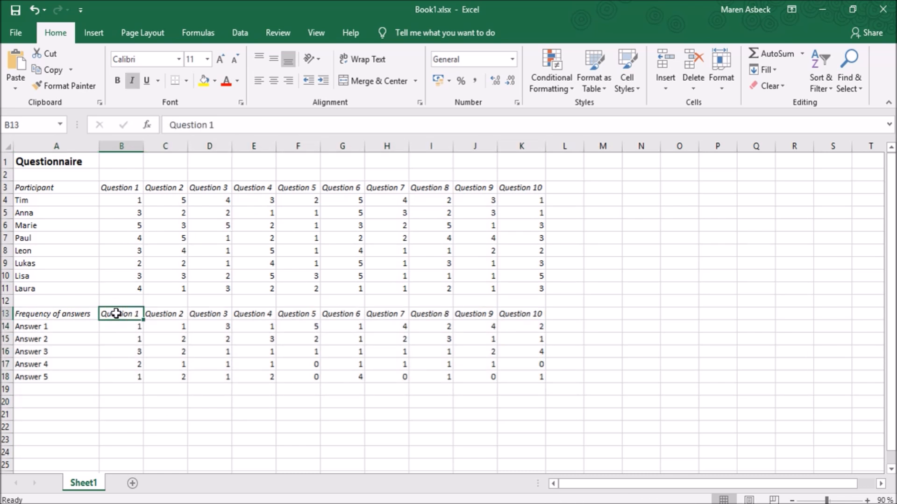
pyautogui.click(118, 331)
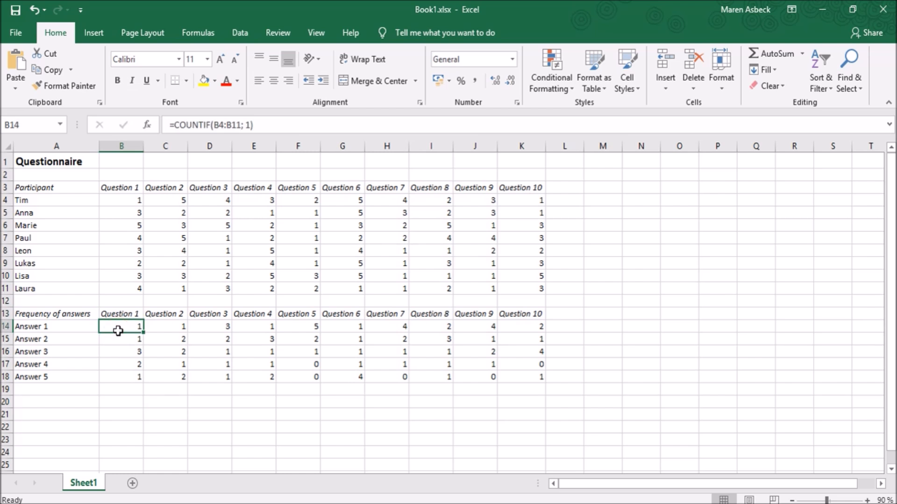
pyautogui.press('Down')
pyautogui.press('Down')
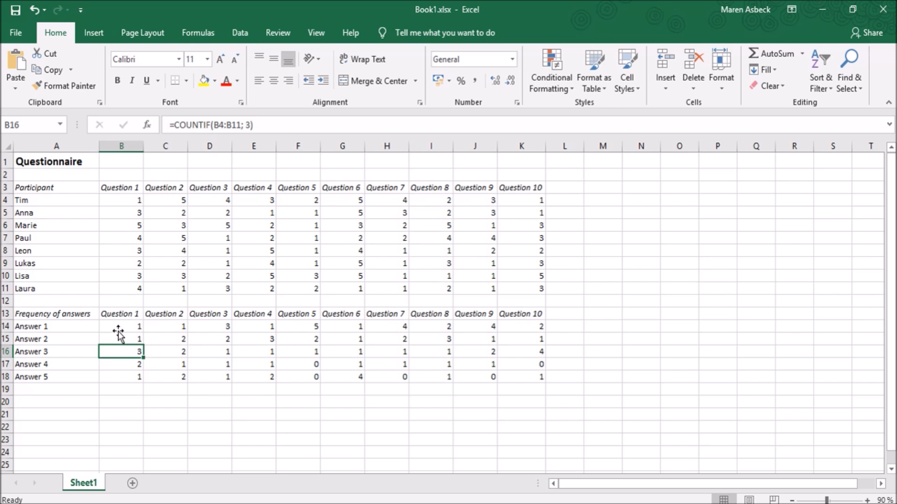
pyautogui.press('Down')
pyautogui.press('Down')
pyautogui.press('Down')
pyautogui.press('Down')
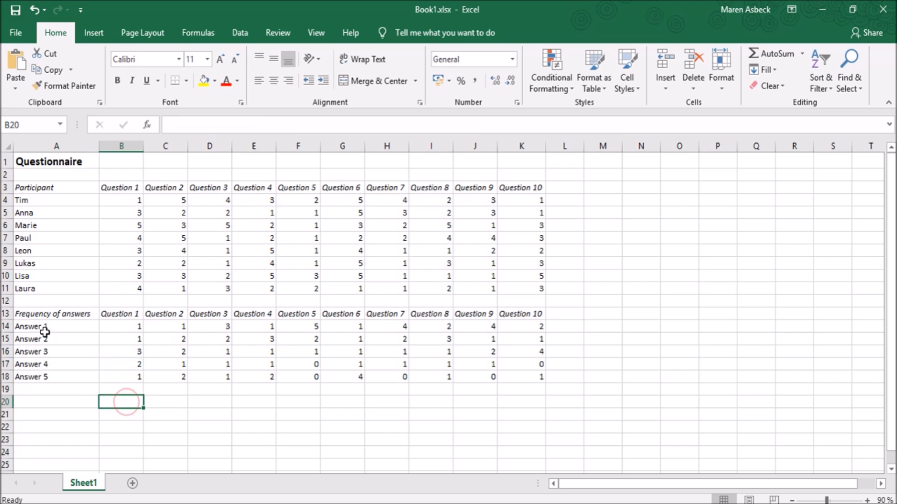
pyautogui.moveTo(65, 327); pyautogui.dragTo(71, 381)
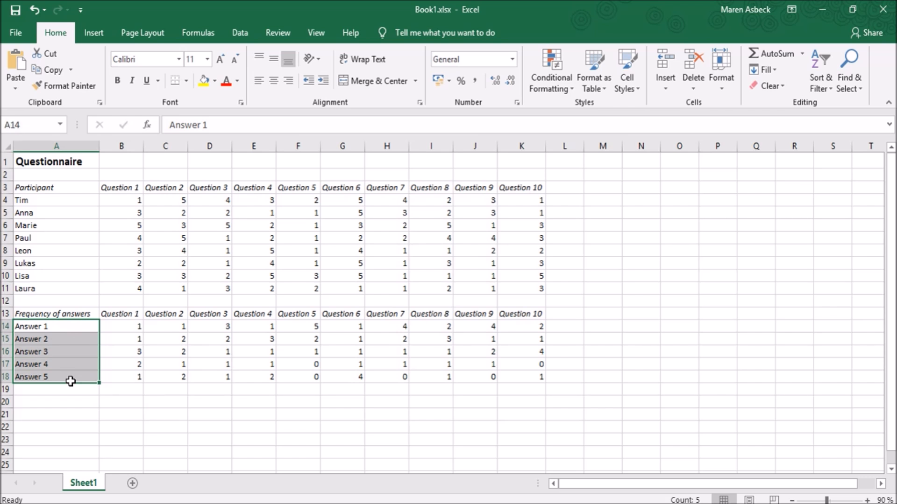
pyautogui.moveTo(106, 315); pyautogui.dragTo(509, 316)
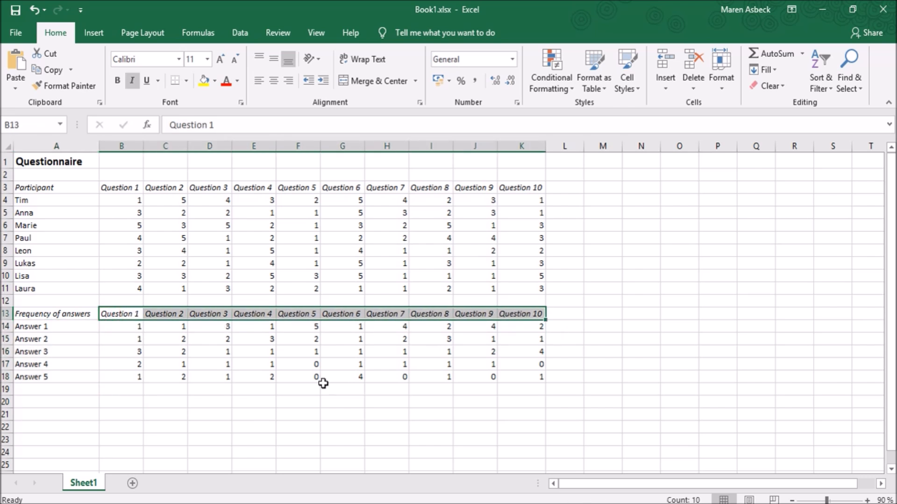
pyautogui.click(142, 396)
# Look at the Quick Analysis chart suggestions for the frequency table in A13:K18 and dismiss them
pyautogui.click(31, 310)
pyautogui.moveTo(31, 309); pyautogui.dragTo(537, 373)
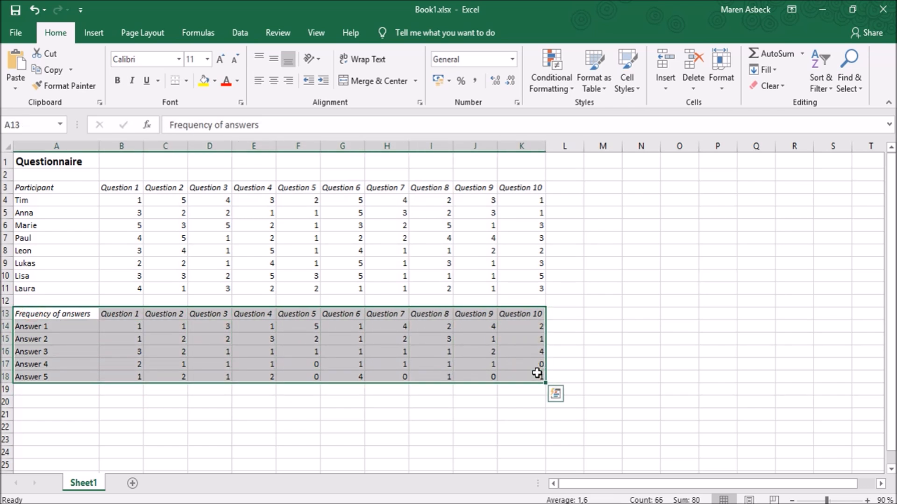
pyautogui.click(554, 395)
pyautogui.click(494, 281)
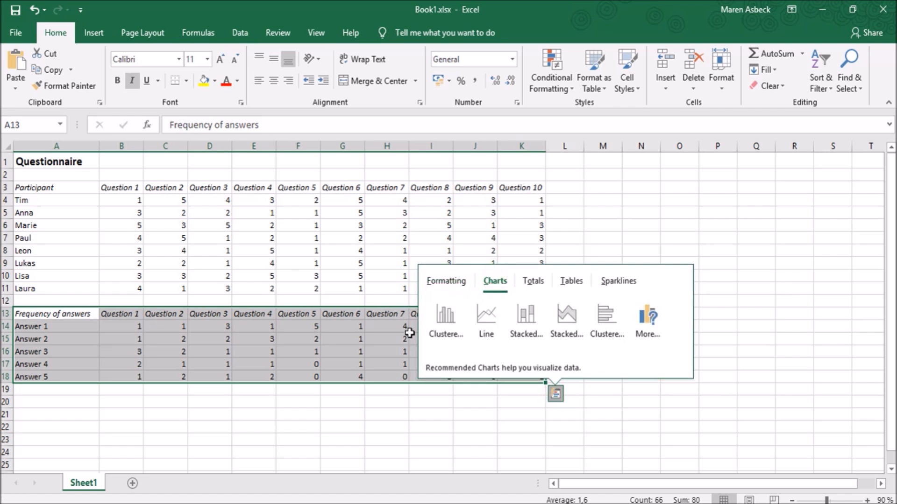
pyautogui.click(555, 398)
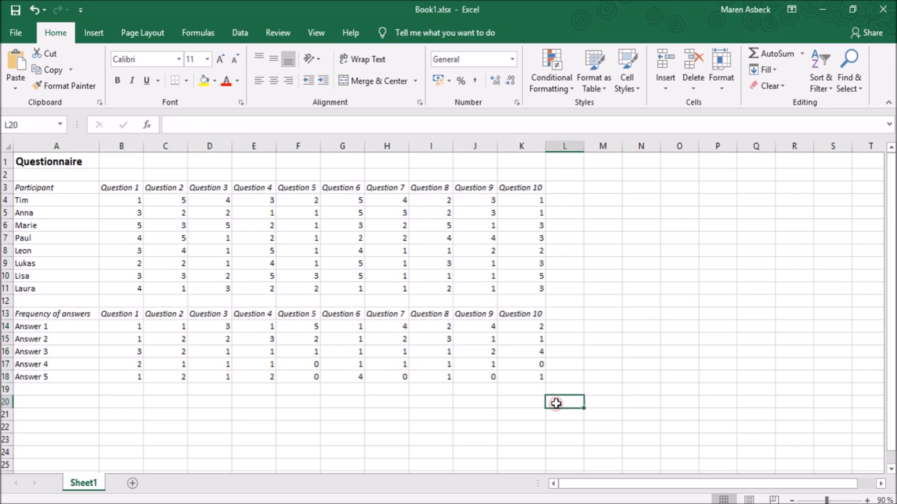
# Insert the recommended Clustered Column chart for the frequency table A13:K18 and move it just below the table, starting at row 20
pyautogui.click(99, 37)
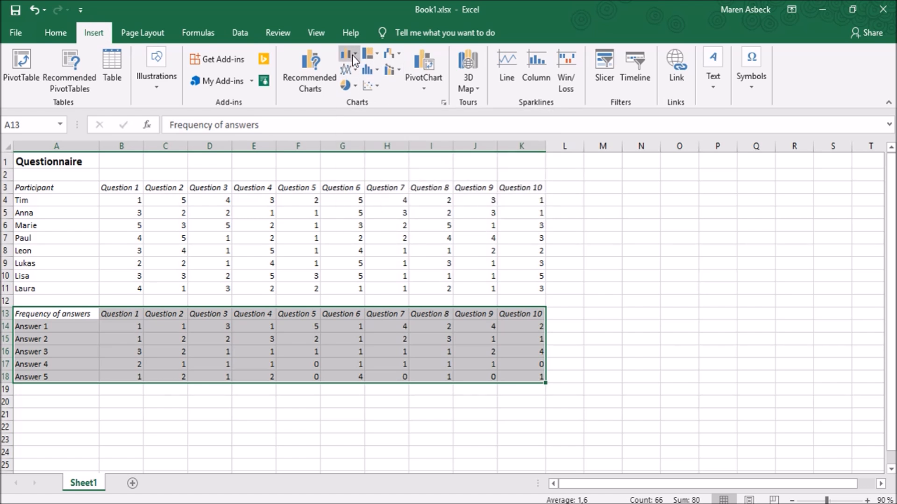
pyautogui.click(310, 69)
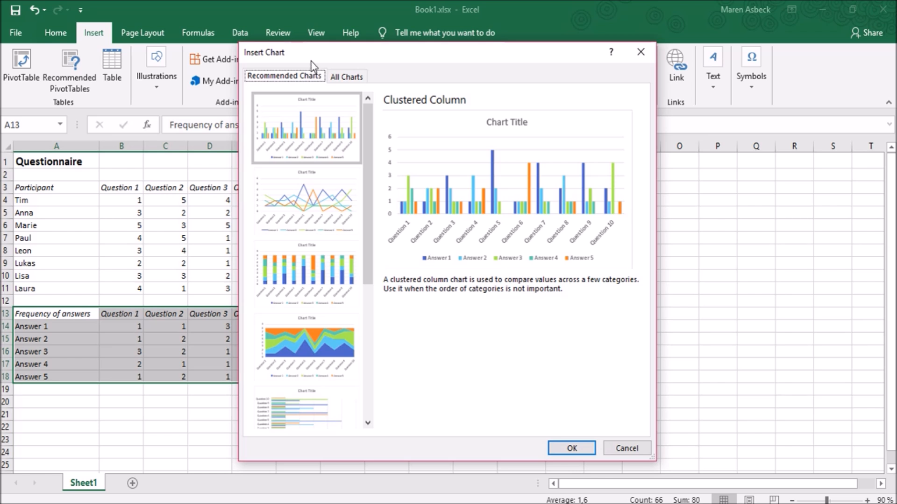
pyautogui.moveTo(367, 133); pyautogui.dragTo(361, 109)
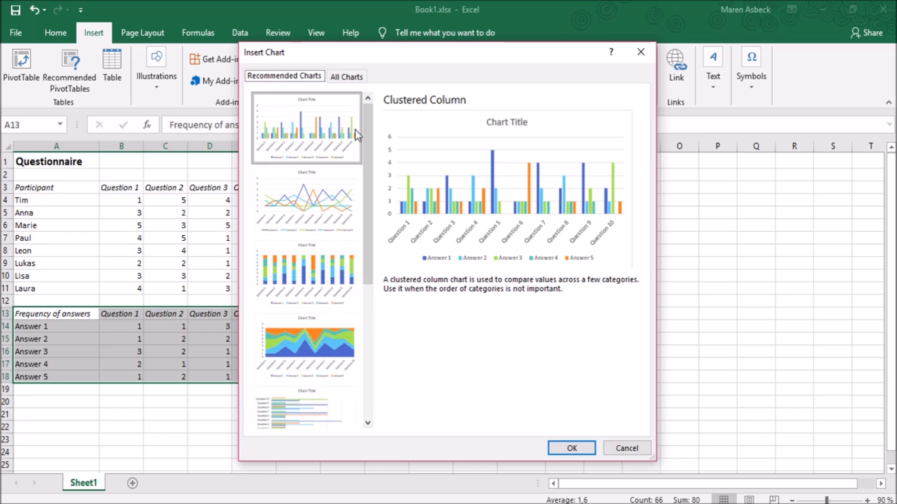
pyautogui.moveTo(371, 140)
pyautogui.mouseDown()
pyautogui.moveTo(372, 260)
pyautogui.moveTo(366, 148)
pyautogui.mouseUp()
pyautogui.click(299, 122)
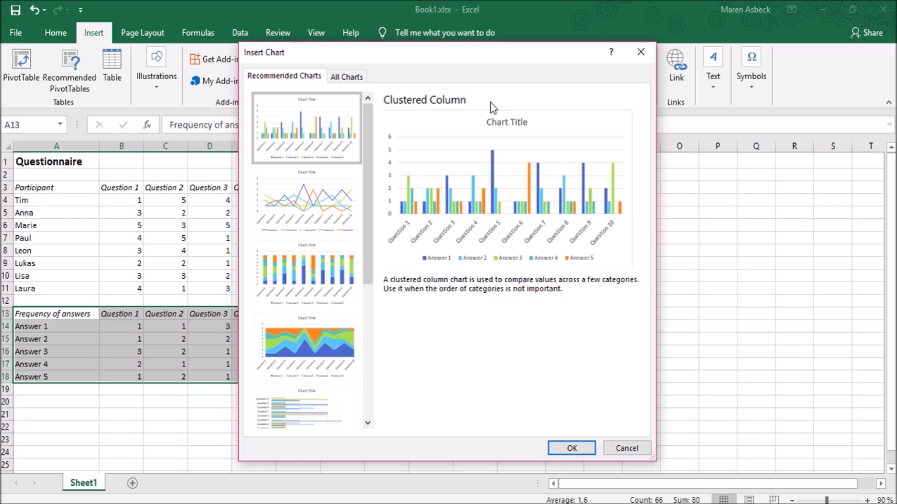
pyautogui.click(561, 444)
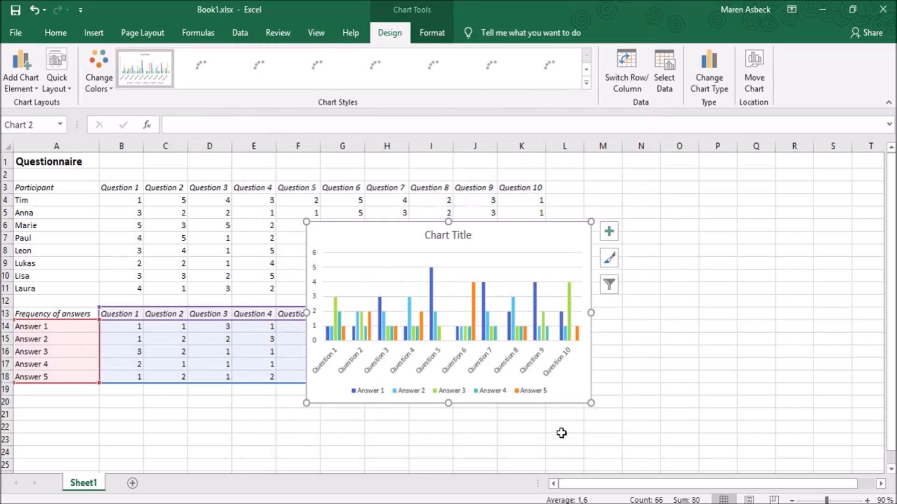
pyautogui.scroll(-3, 509, 235)
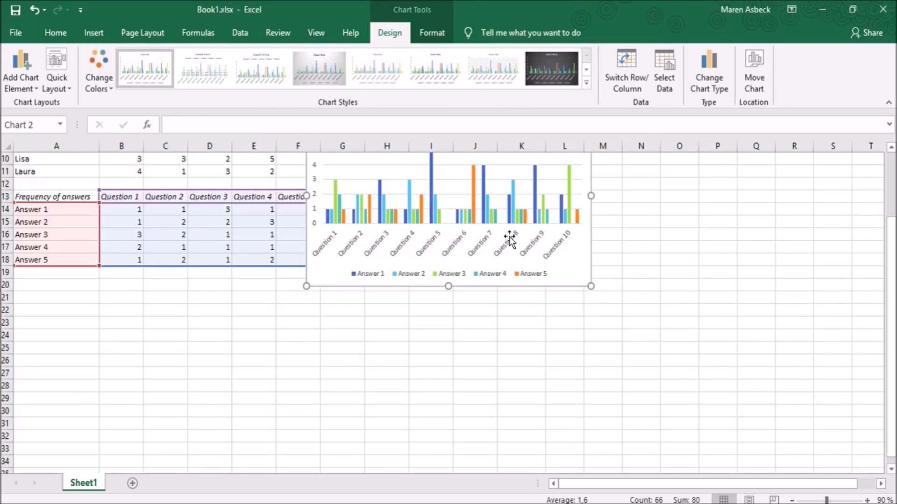
pyautogui.moveTo(566, 276); pyautogui.dragTo(300, 386)
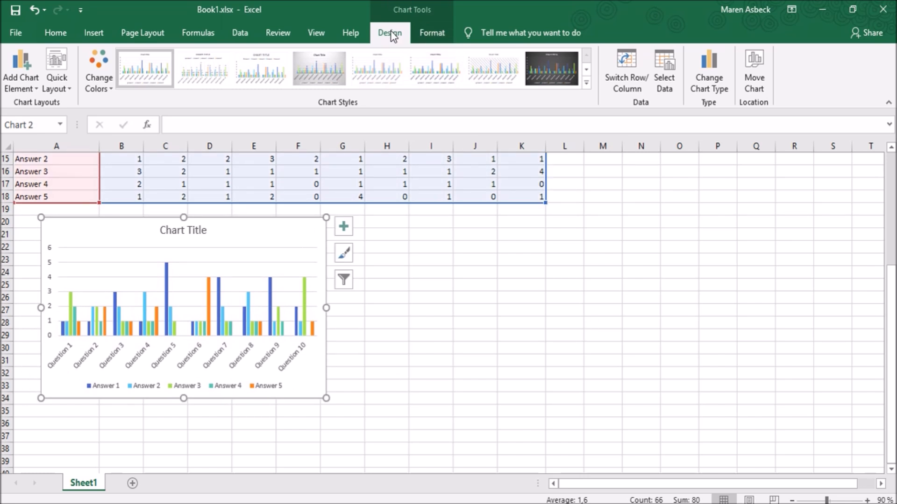
# Apply the dark-background chart style to the chart with the first Colorful palette
pyautogui.click(437, 35)
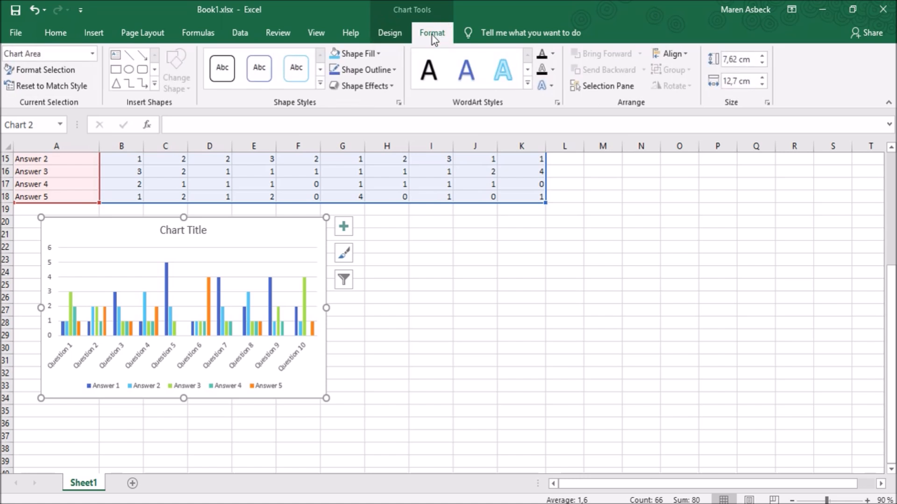
pyautogui.click(402, 32)
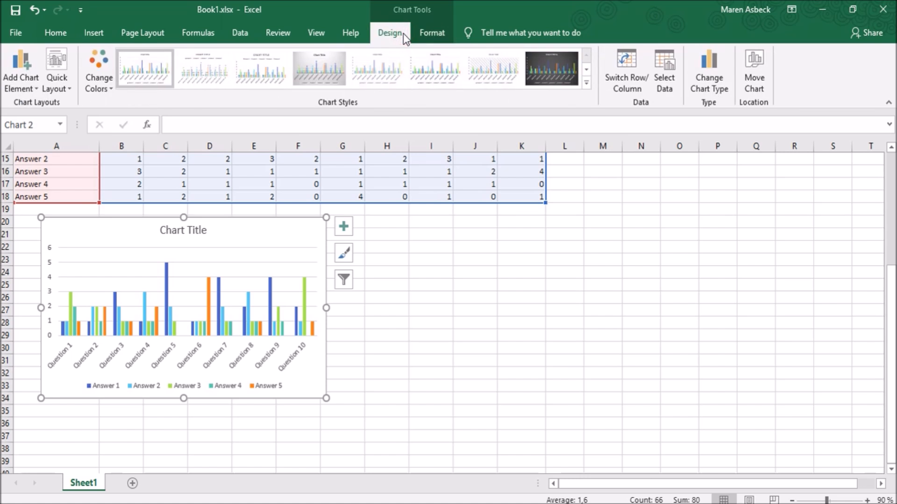
pyautogui.click(561, 70)
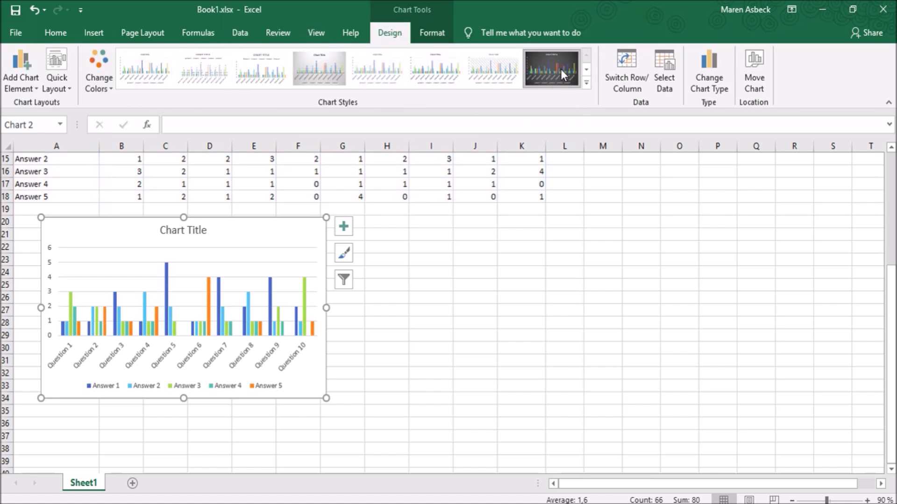
pyautogui.click(560, 69)
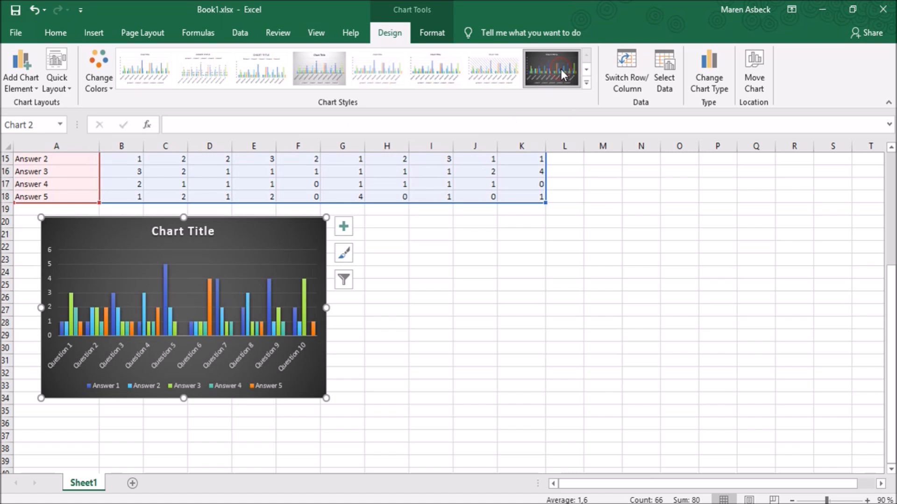
pyautogui.click(99, 87)
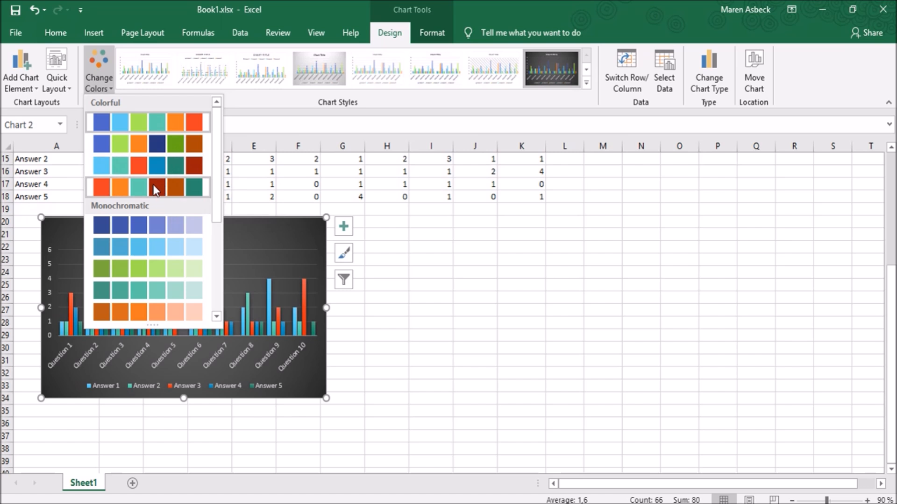
pyautogui.click(147, 120)
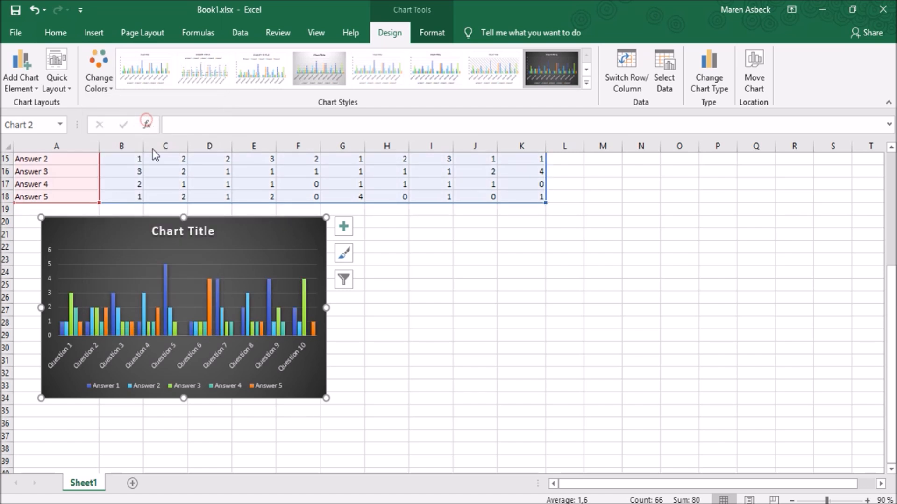
# Replace the placeholder chart title with "Results"
pyautogui.click(192, 236)
pyautogui.click(214, 233)
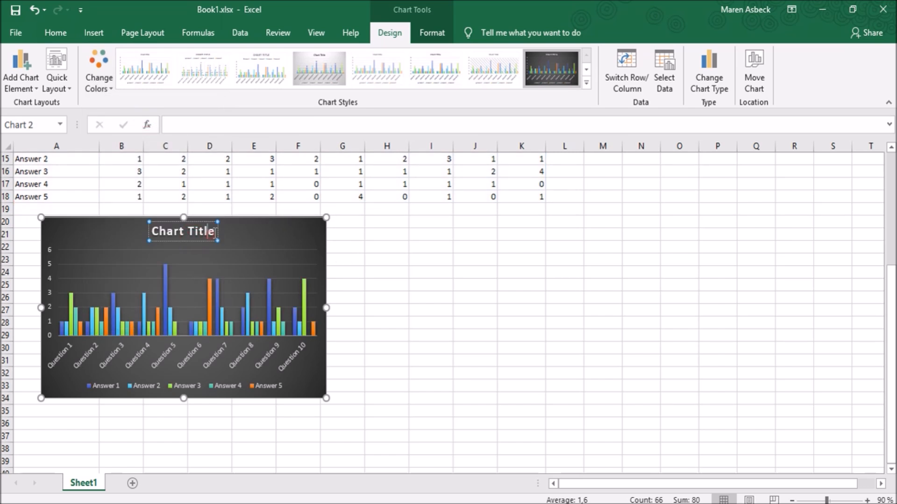
pyautogui.write('Results')
pyautogui.moveTo(194, 233); pyautogui.dragTo(152, 235)
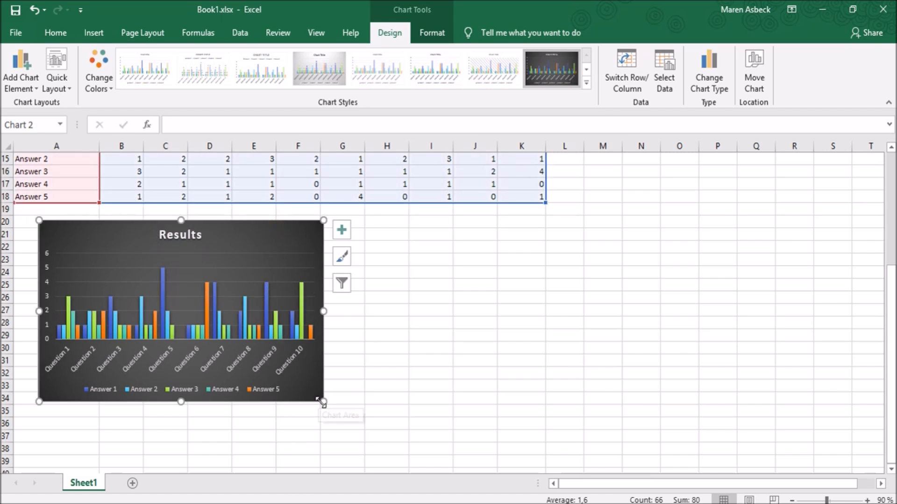
# Enlarge the Results chart until it spans about columns A to J and rows 20 to 39, and deselect it
pyautogui.moveTo(321, 401); pyautogui.dragTo(491, 465)
pyautogui.scroll(-2, 499, 417)
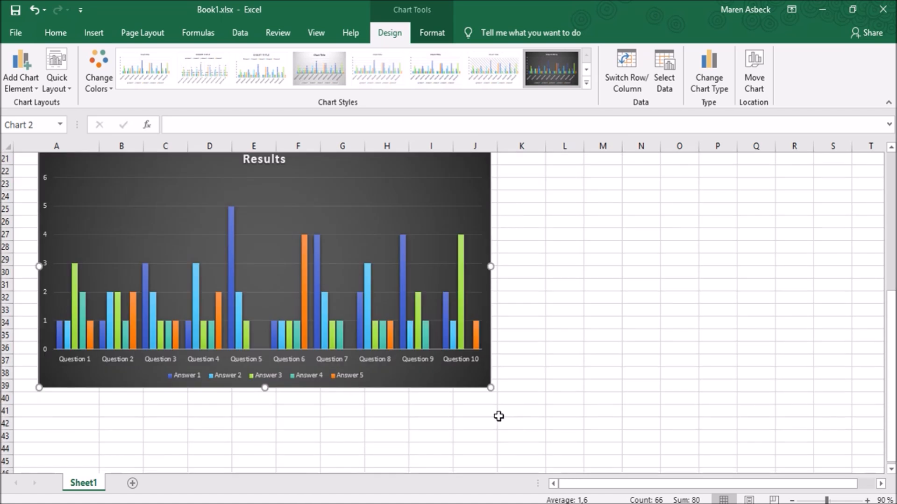
pyautogui.click(343, 412)
pyautogui.scroll(1, 344, 418)
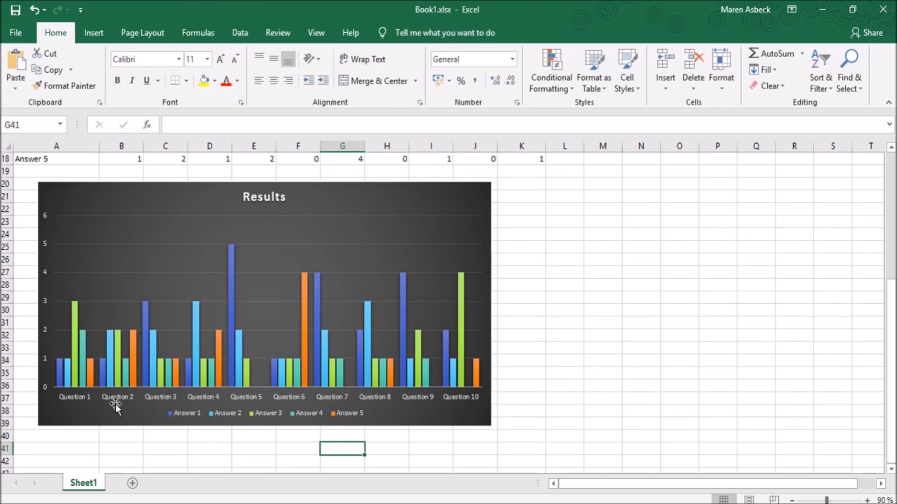
pyautogui.click(220, 448)
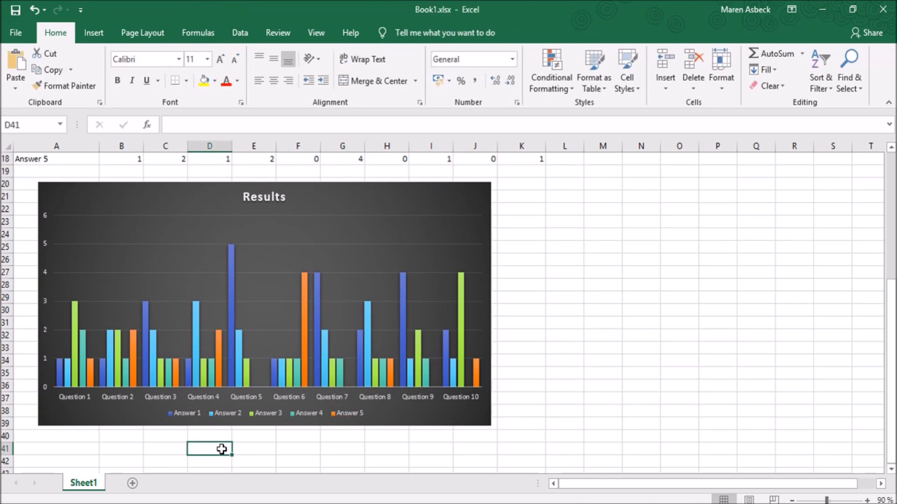
pyautogui.scroll(3, 236, 406)
pyautogui.scroll(2, 231, 397)
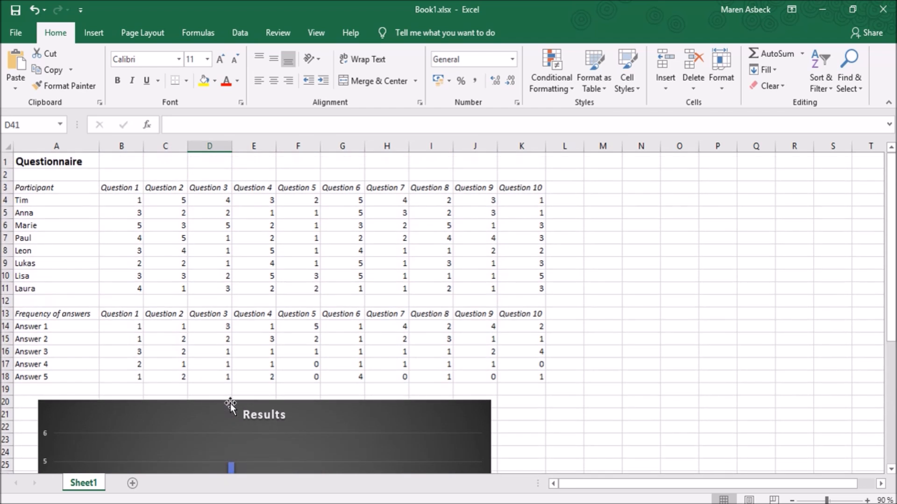
pyautogui.scroll(-6, 231, 408)
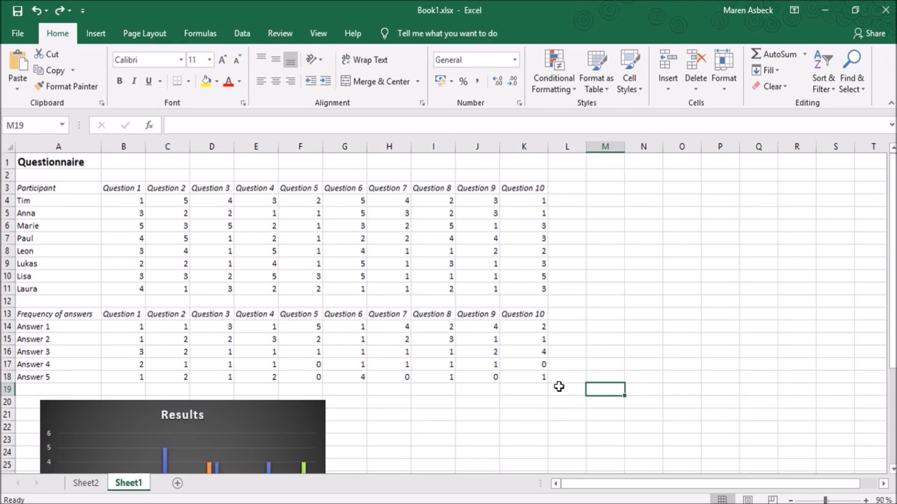
# Insert a 2-D line chart with markers from the frequency table A13:K18
pyautogui.moveTo(533, 377); pyautogui.dragTo(60, 314)
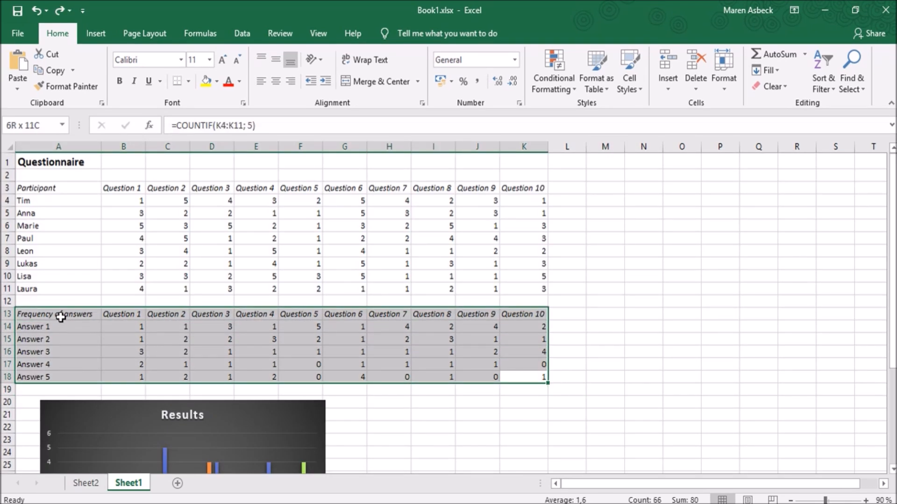
pyautogui.click(97, 30)
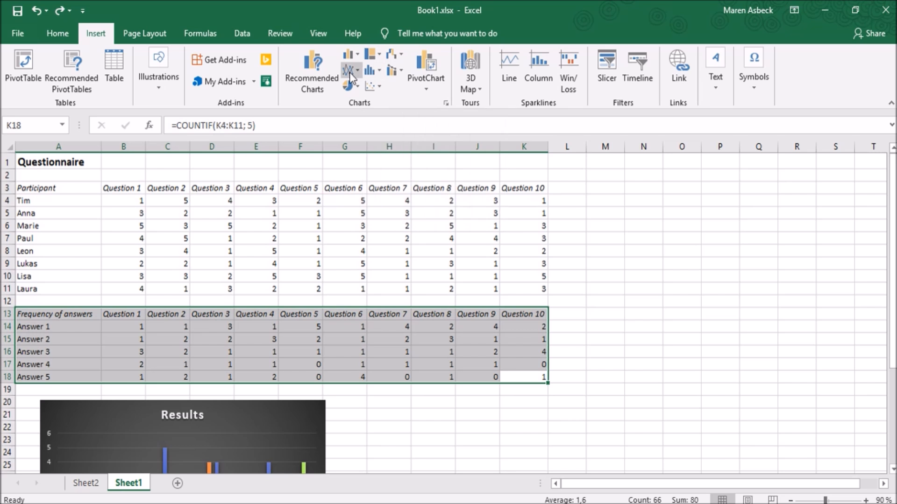
pyautogui.click(349, 86)
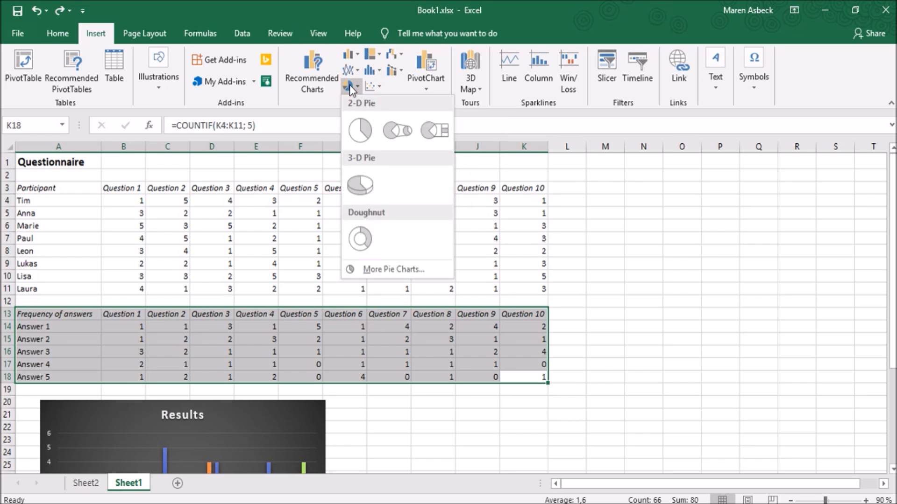
pyautogui.click(372, 84)
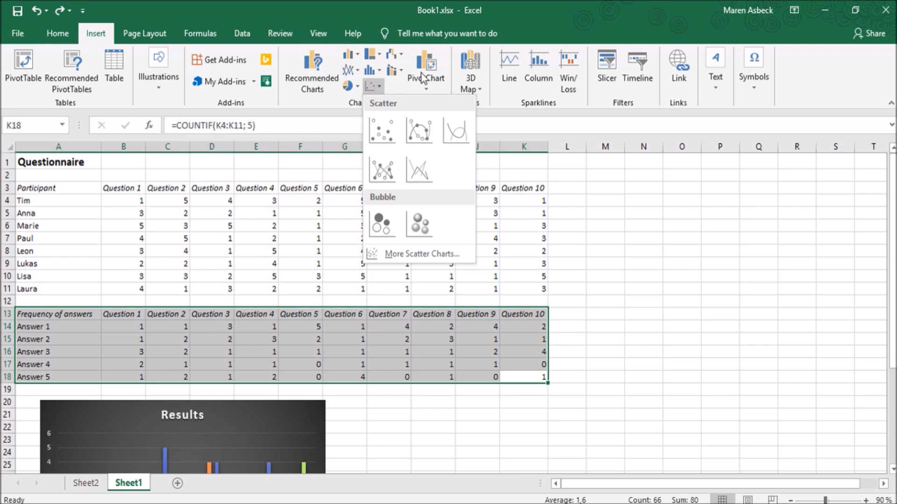
pyautogui.click(397, 72)
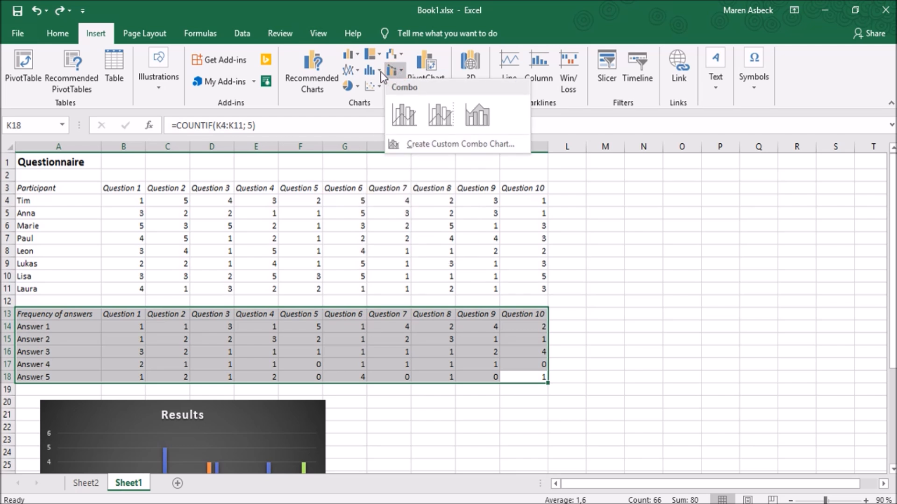
pyautogui.click(376, 72)
pyautogui.click(352, 70)
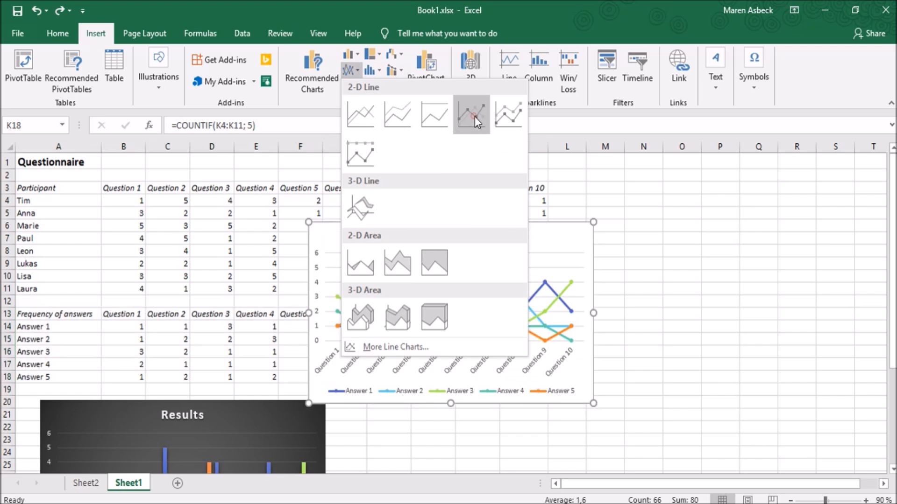
pyautogui.click(475, 116)
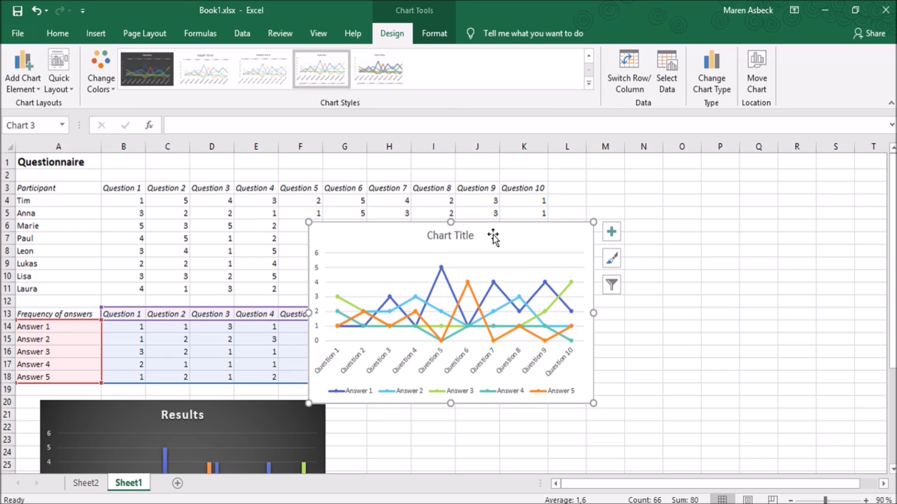
# Move the line chart beside the Results chart, starting at about column G and row 20
pyautogui.moveTo(493, 236); pyautogui.dragTo(524, 418)
pyautogui.scroll(-8, 660, 353)
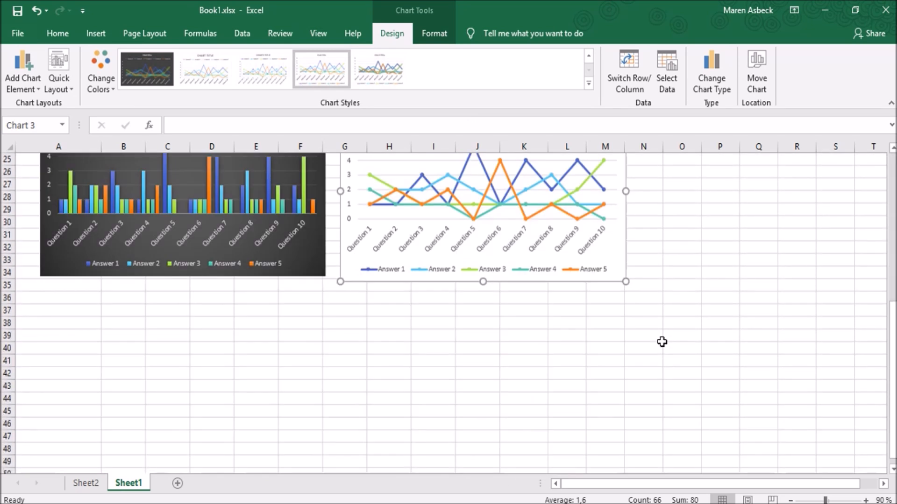
pyautogui.scroll(2, 662, 345)
pyautogui.scroll(1, 645, 327)
pyautogui.click(539, 226)
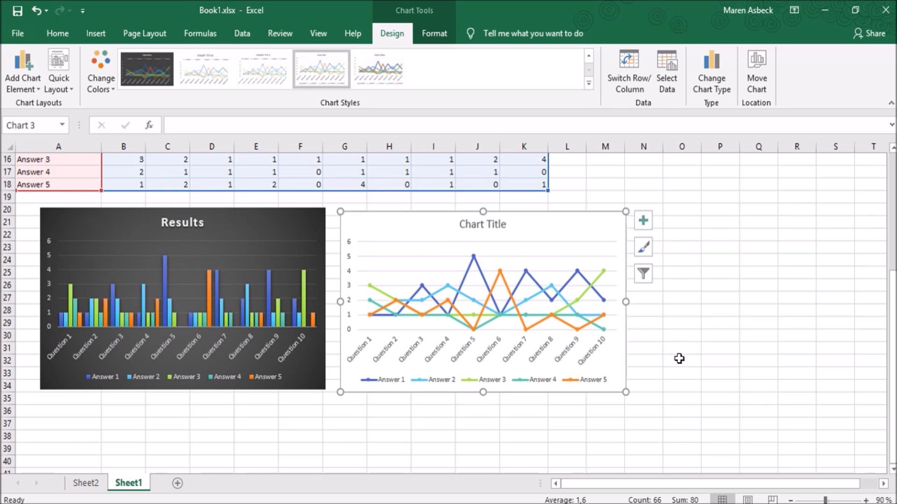
# Add axis titles to the line chart, name the vertical axis "Answers", and add a data table
pyautogui.click(643, 222)
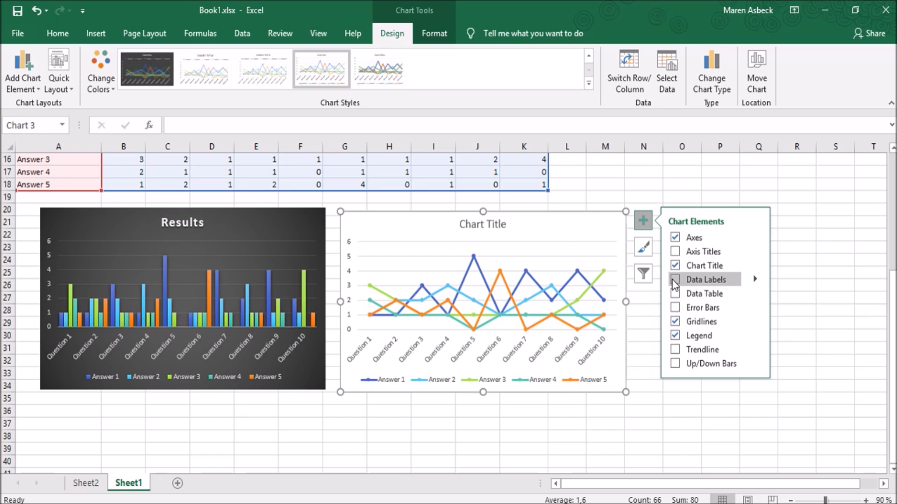
pyautogui.click(676, 252)
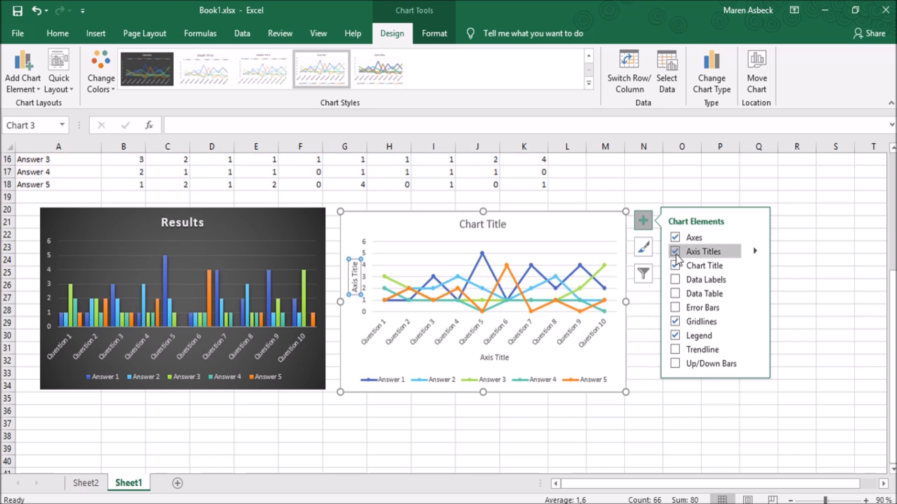
pyautogui.click(677, 292)
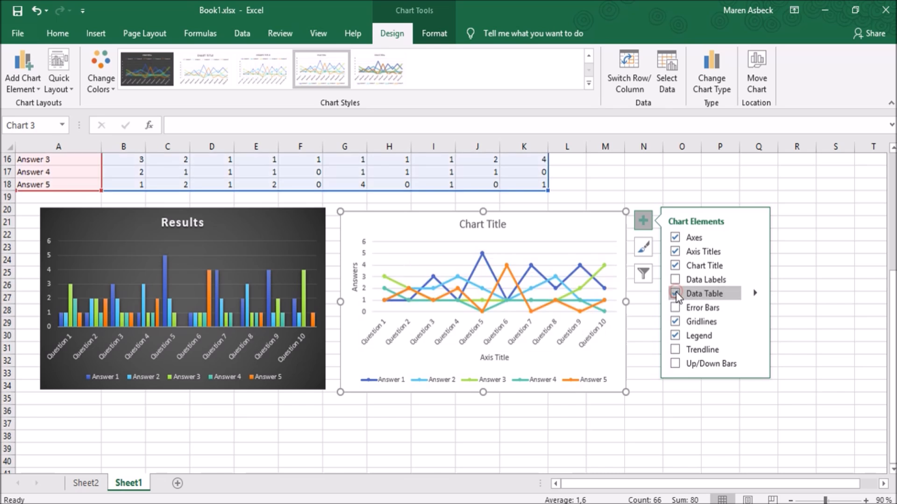
# Enlarge the line chart until it spans about columns G to R and rows 20 to 45
pyautogui.scroll(2, 512, 371)
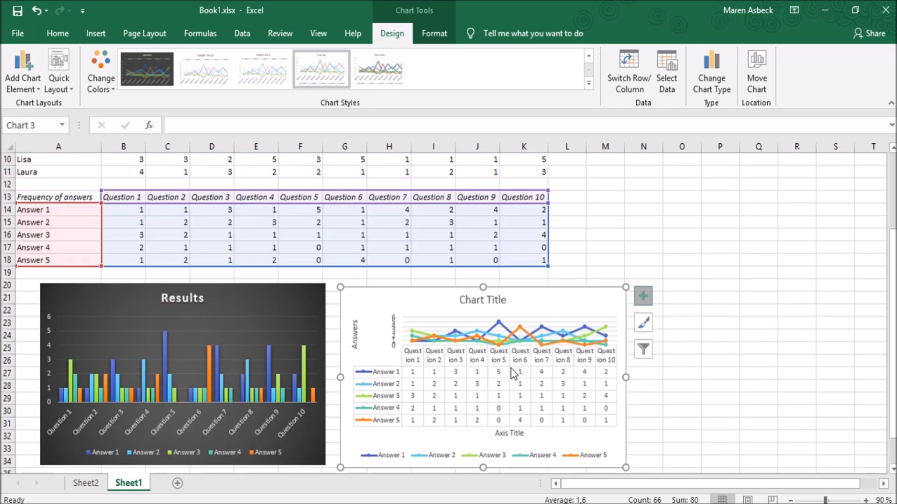
pyautogui.scroll(-3, 543, 387)
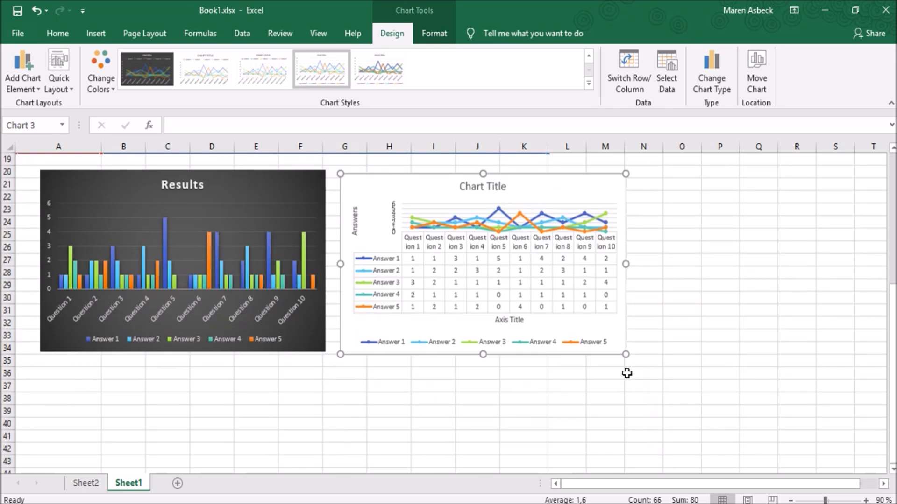
pyautogui.moveTo(626, 355); pyautogui.dragTo(833, 463)
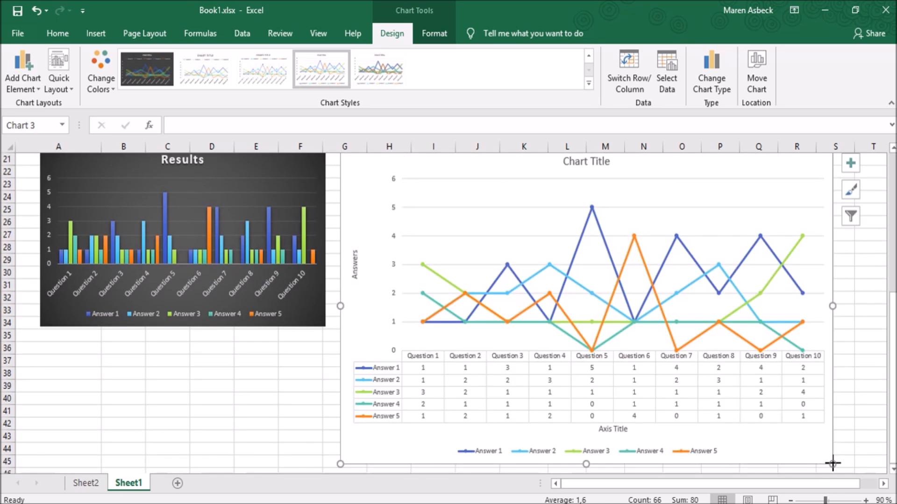
pyautogui.scroll(2, 784, 433)
pyautogui.scroll(-2, 784, 433)
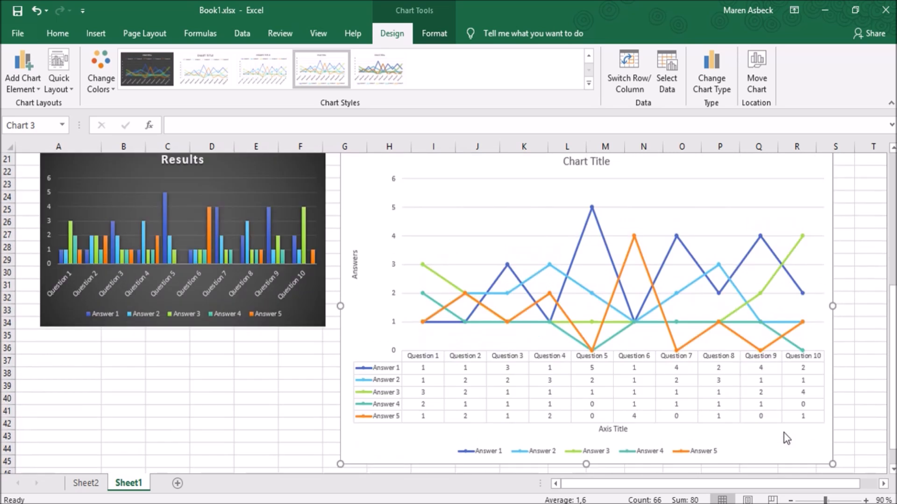
# Turn the line chart's legend off and back on, and open the trendline series choice and cancel it
pyautogui.click(850, 165)
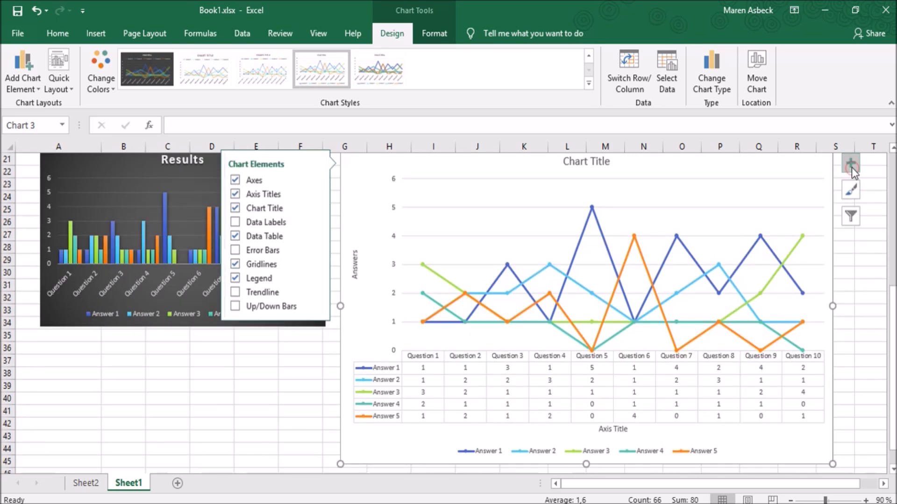
pyautogui.scroll(-1, 851, 167)
pyautogui.click(785, 295)
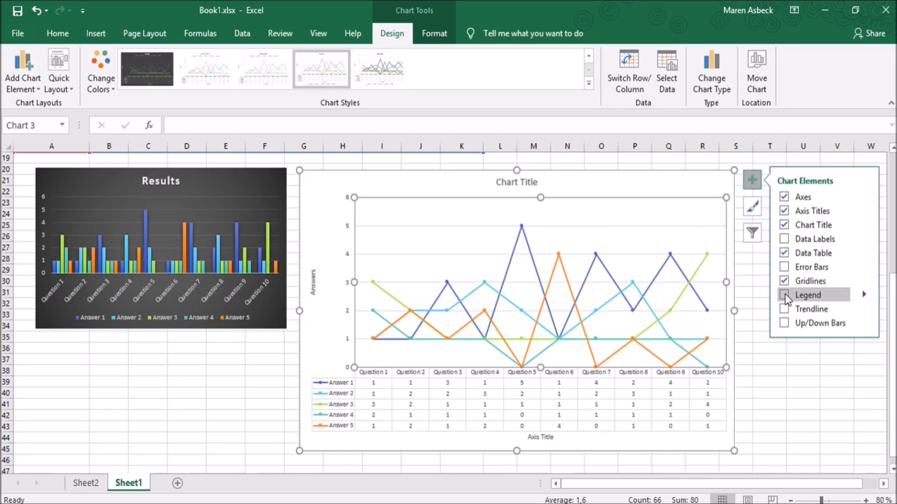
pyautogui.click(785, 294)
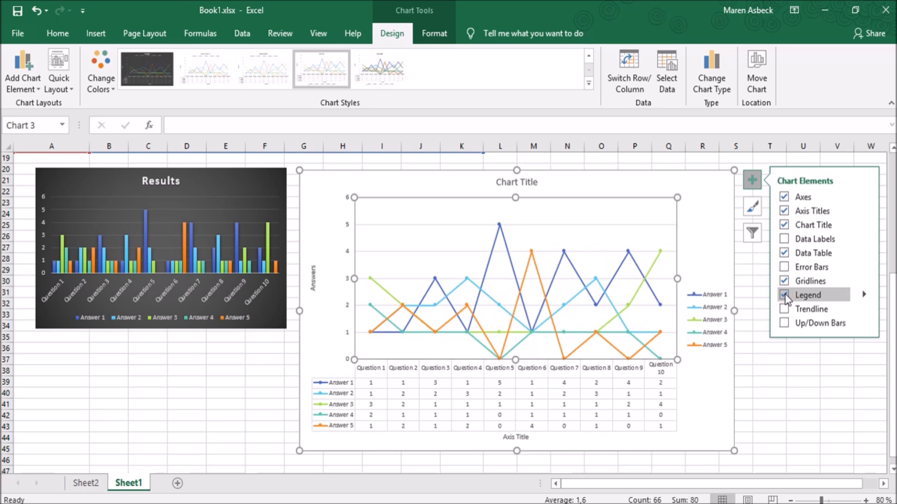
pyautogui.click(784, 309)
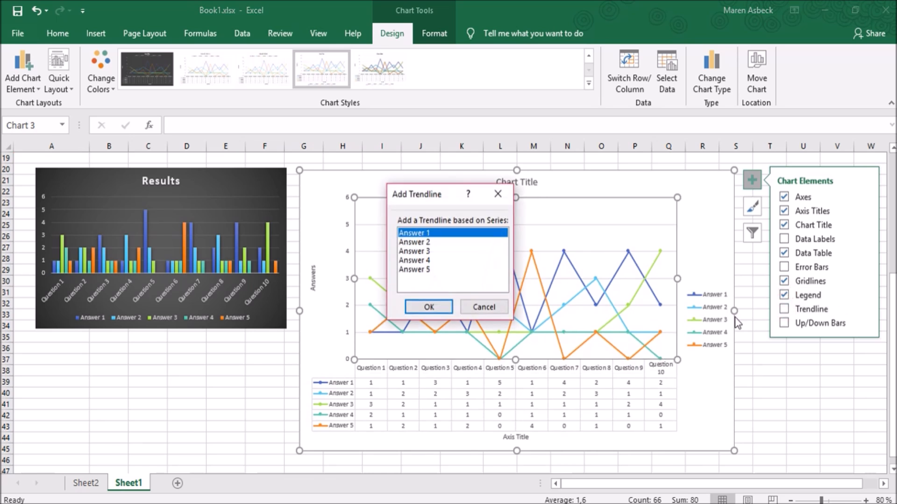
pyautogui.click(484, 307)
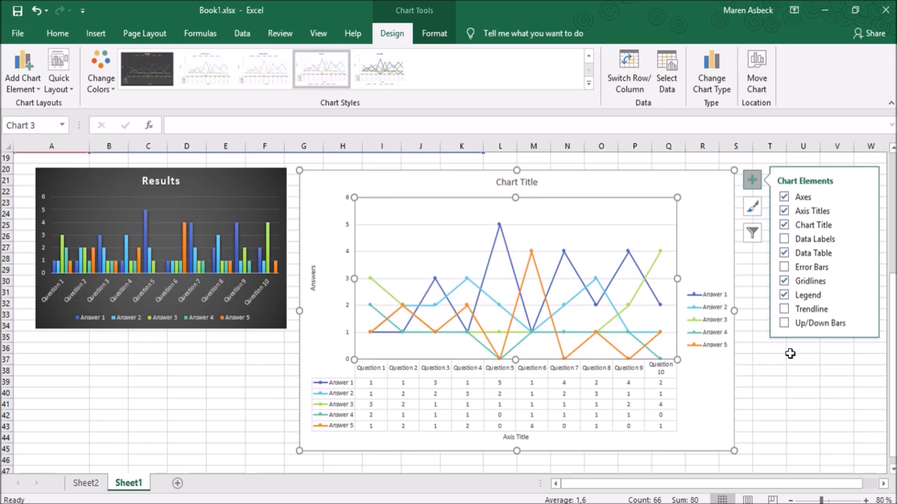
pyautogui.click(752, 180)
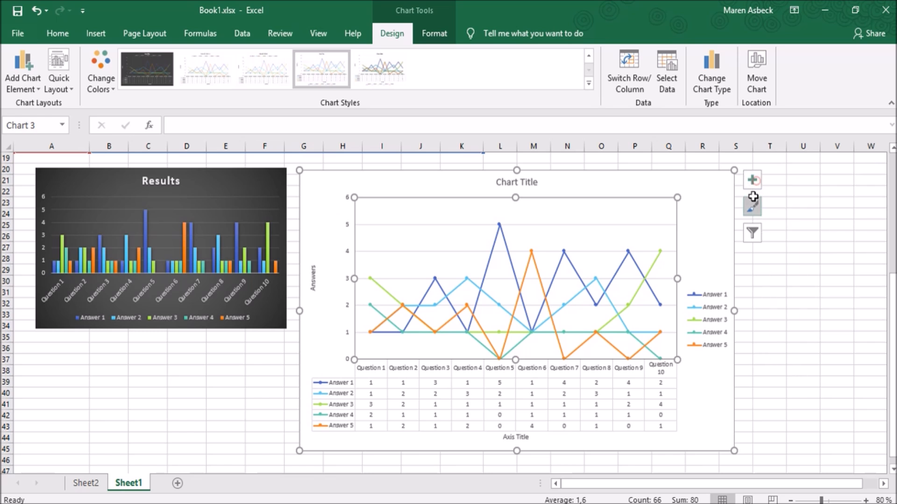
# Apply the dark Style 9 to the line chart with the third Colorful palette
pyautogui.click(752, 207)
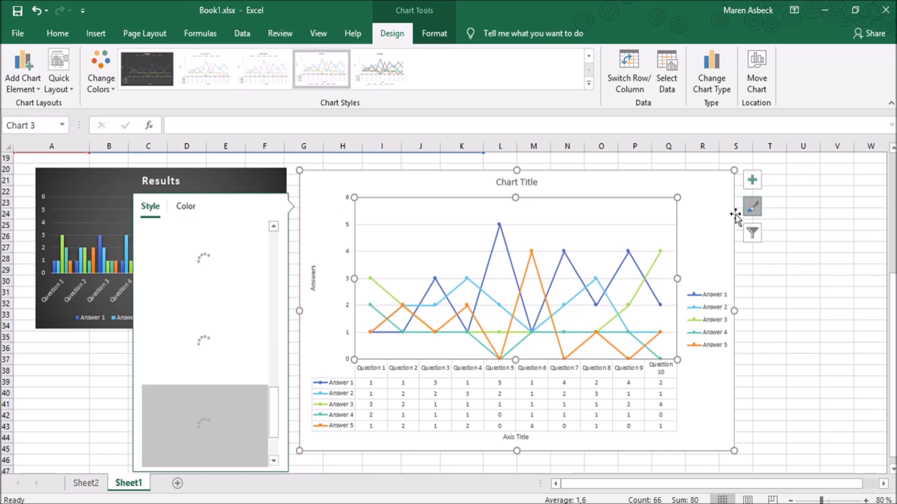
pyautogui.moveTo(274, 405); pyautogui.dragTo(273, 359)
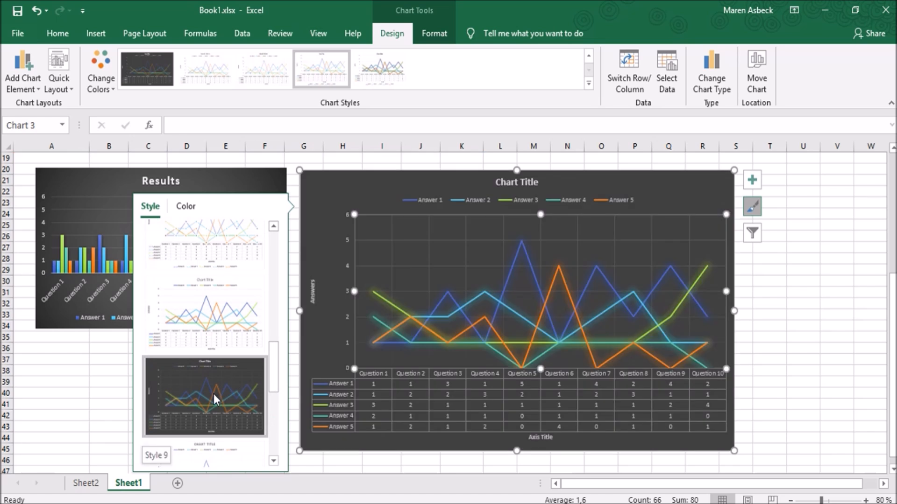
pyautogui.click(212, 391)
pyautogui.click(186, 206)
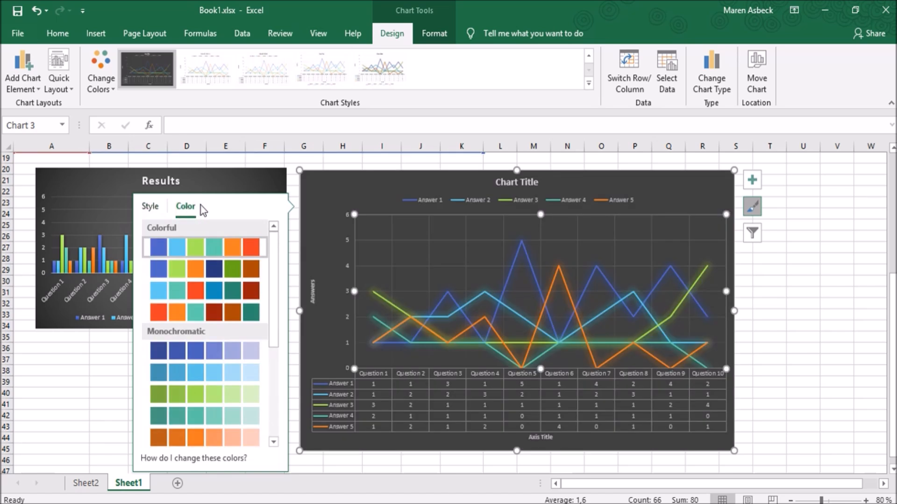
pyautogui.click(217, 292)
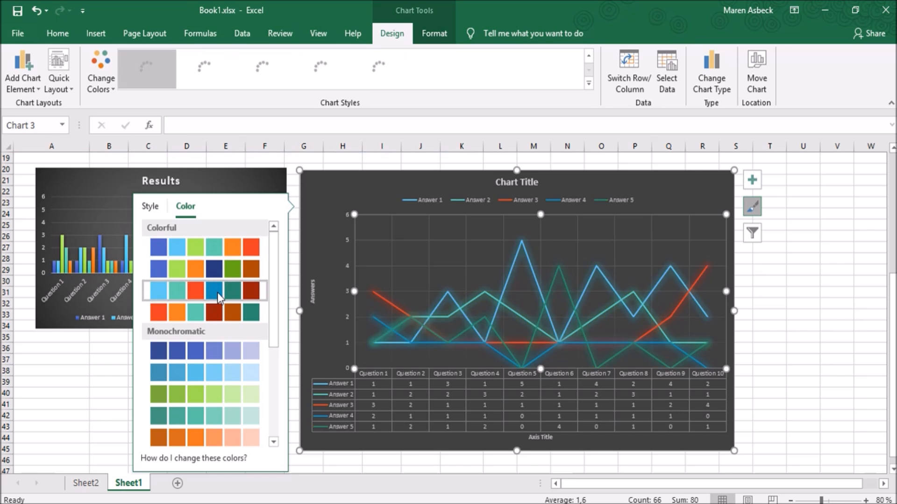
pyautogui.click(751, 234)
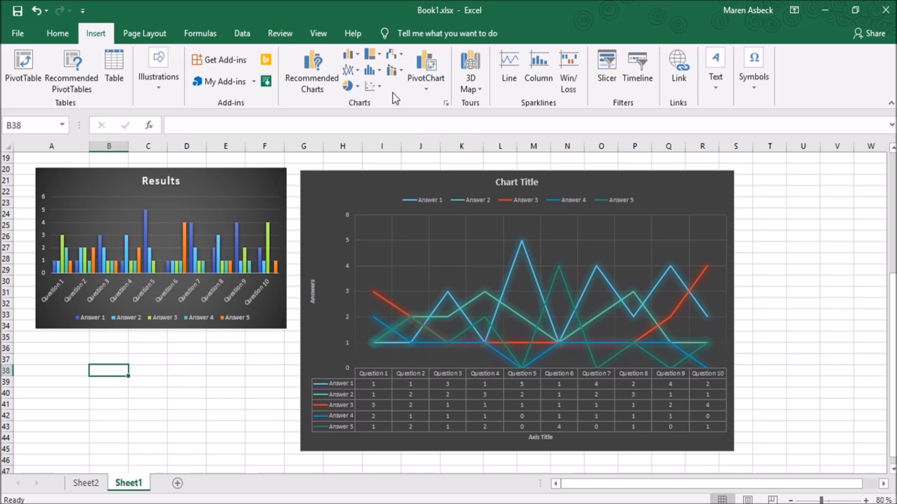
pyautogui.click(351, 92)
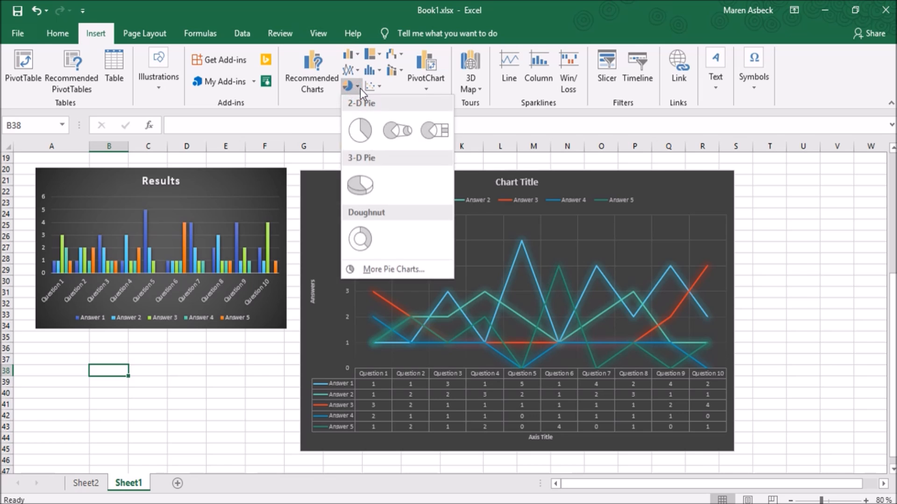
pyautogui.click(358, 85)
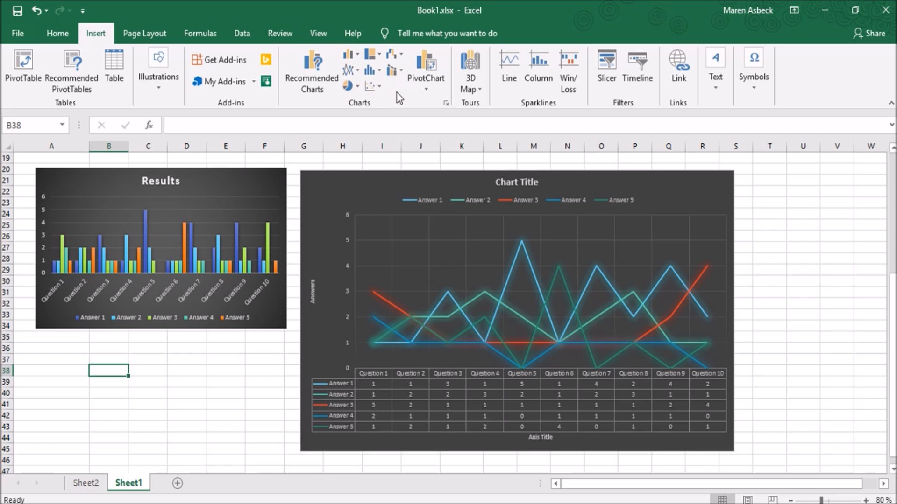